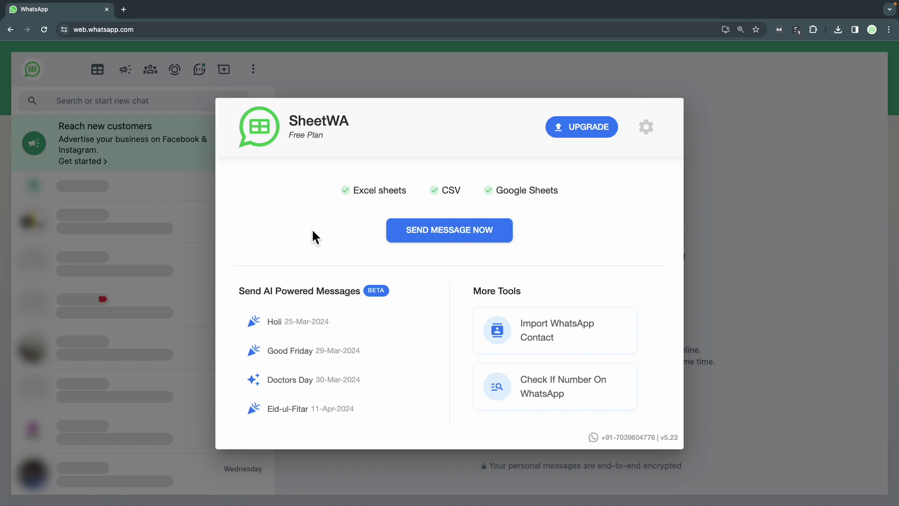
Close the SheetWA window and review the customer table's name and phone columns in Numbers before returning to WhatsApp Web.
{"action": "left_click", "coordinate": [752, 226]}
{"action": "key", "text": "ctrl+Right"}
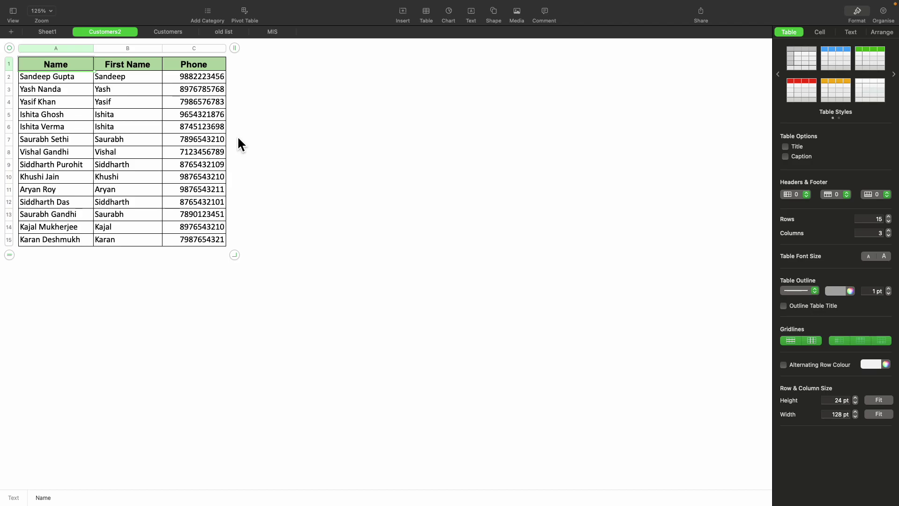
{"action": "key", "text": "ctrl+Left"}
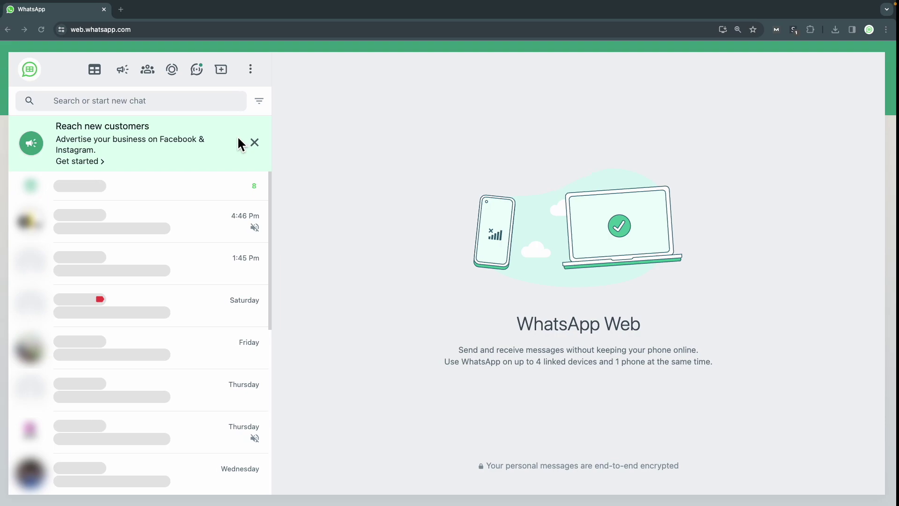
Start a new SheetWA message send with Excel Sheets as the input source and upload Customers List.xlsx.
{"action": "left_click", "coordinate": [105, 80]}
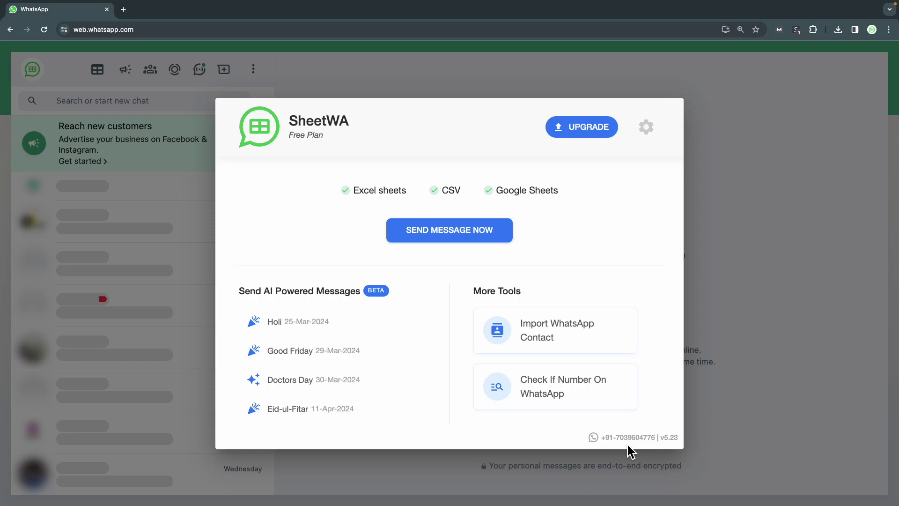
{"action": "left_click", "coordinate": [468, 243]}
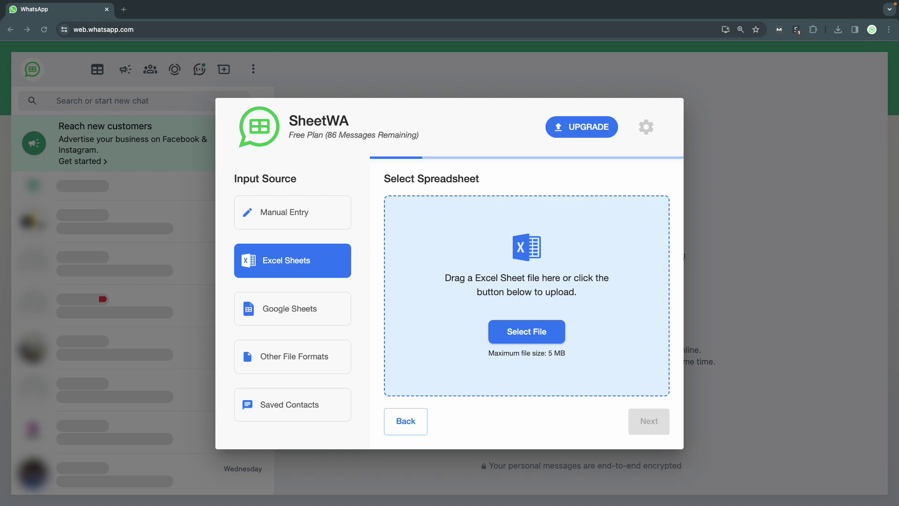
{"action": "left_click", "coordinate": [305, 277]}
{"action": "left_click", "coordinate": [553, 338]}
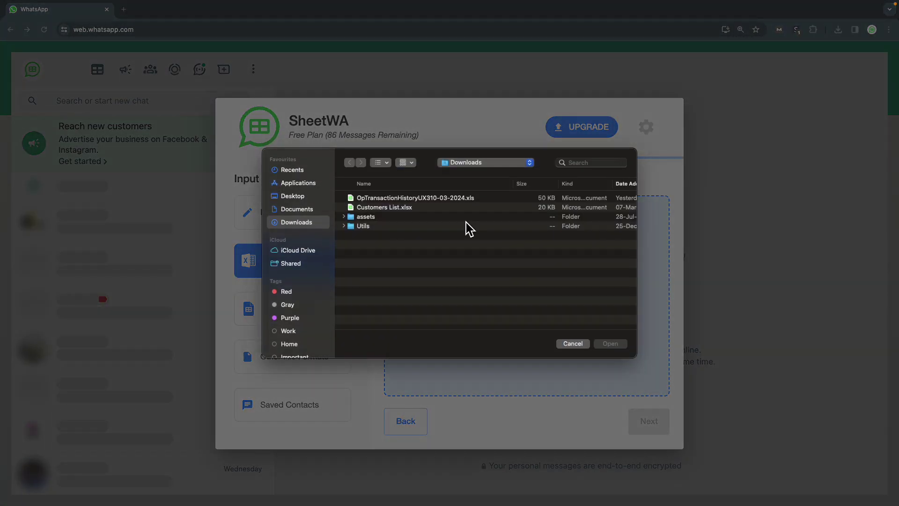
{"action": "double_click", "coordinate": [405, 208]}
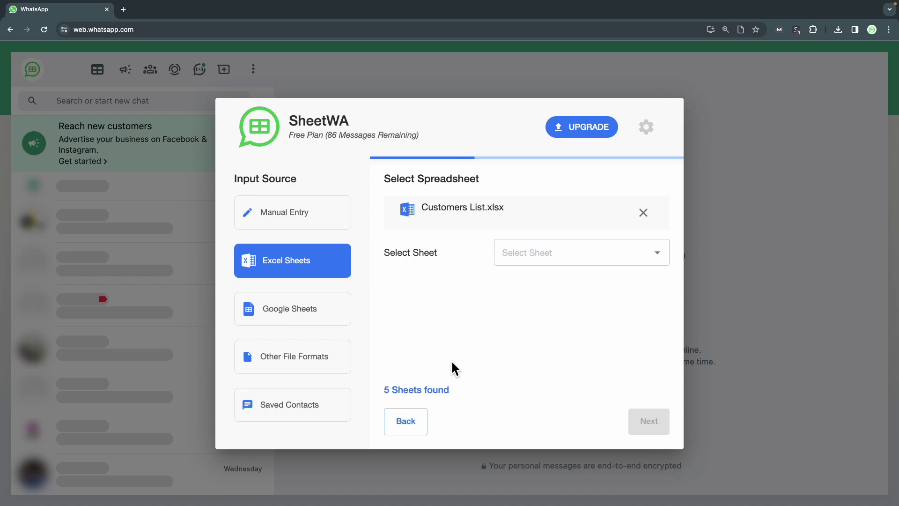
Select the Customers sheet as the recipient list and proceed to field mapping.
{"action": "left_click", "coordinate": [542, 262]}
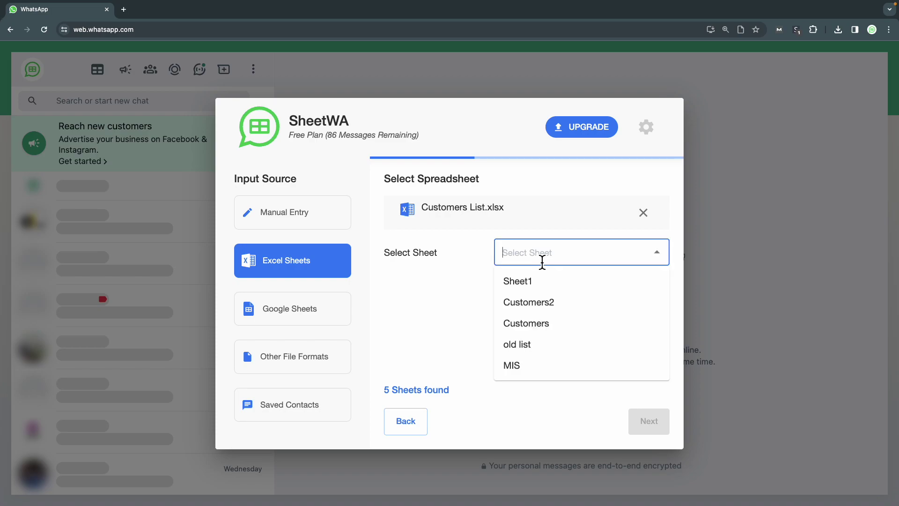
{"action": "left_click", "coordinate": [524, 327]}
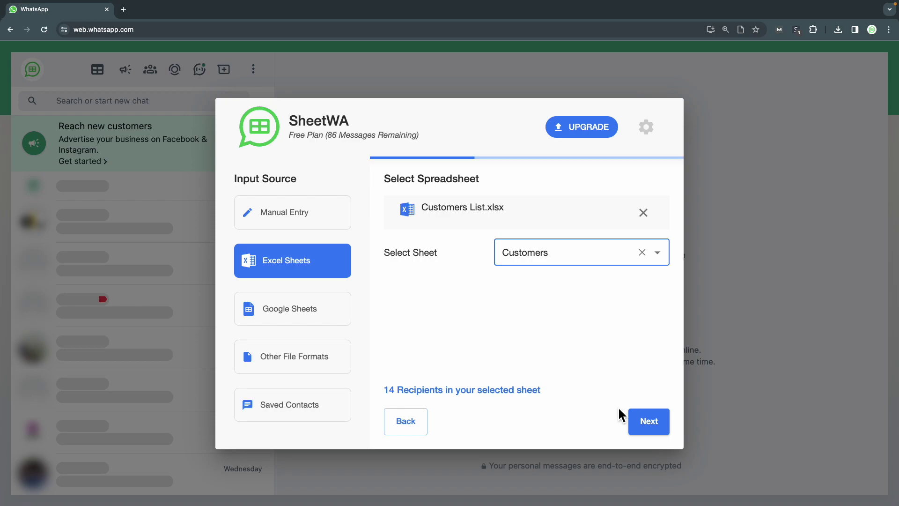
{"action": "left_click", "coordinate": [644, 425]}
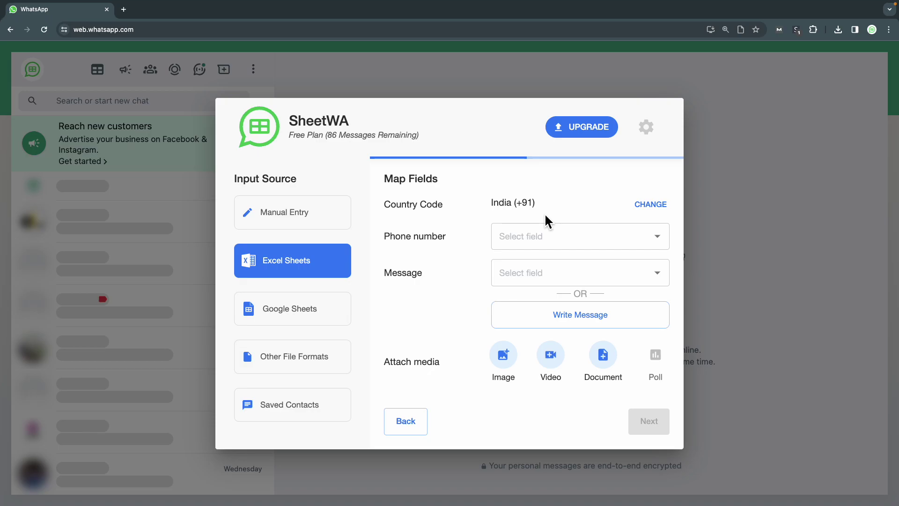
Review the country code options and keep using the default country code.
{"action": "left_click", "coordinate": [656, 204]}
{"action": "left_click", "coordinate": [580, 216]}
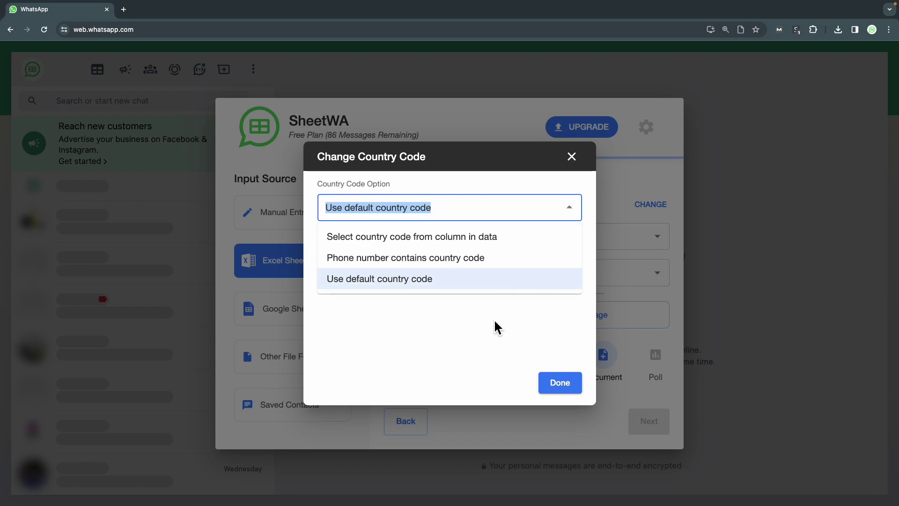
{"action": "left_click", "coordinate": [556, 385]}
{"action": "left_click", "coordinate": [558, 386]}
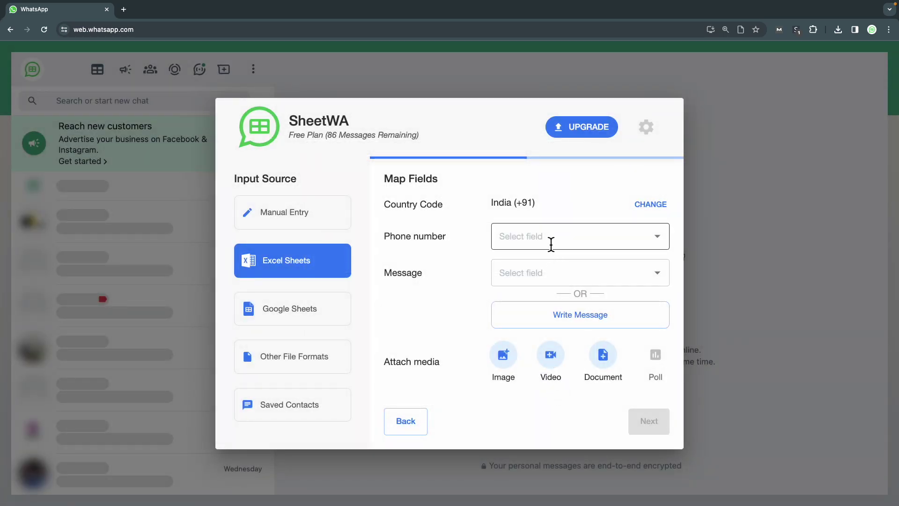
Check the column headings in the customer spreadsheet and map the phone number field to the Phone column.
{"action": "left_click", "coordinate": [551, 243]}
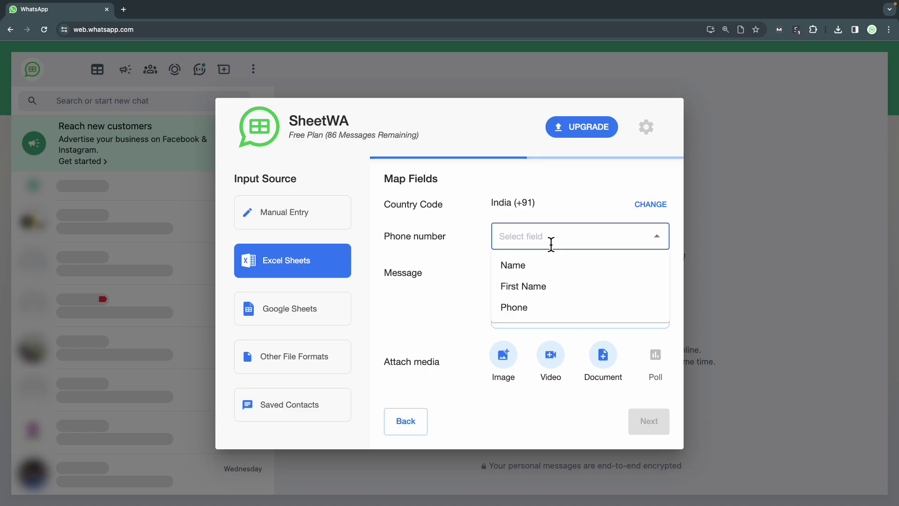
{"action": "key", "text": "ctrl+Right"}
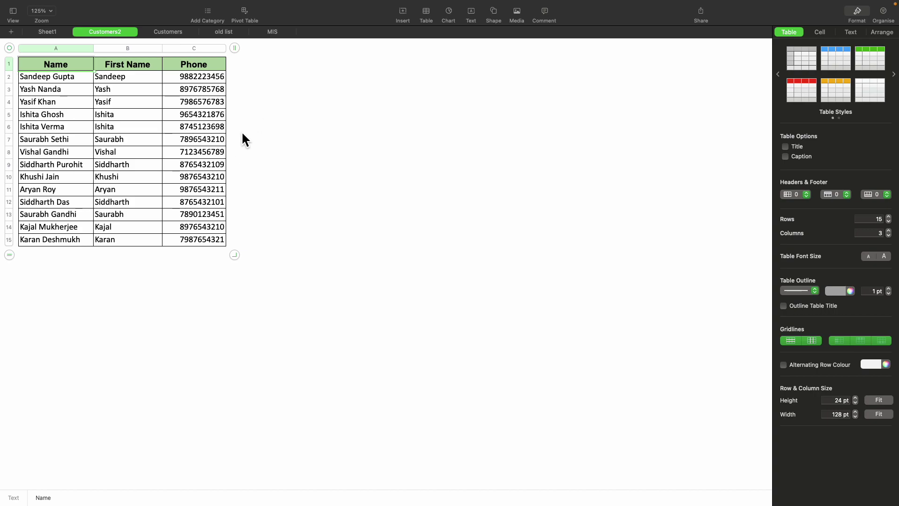
{"action": "key", "text": "ctrl+Left"}
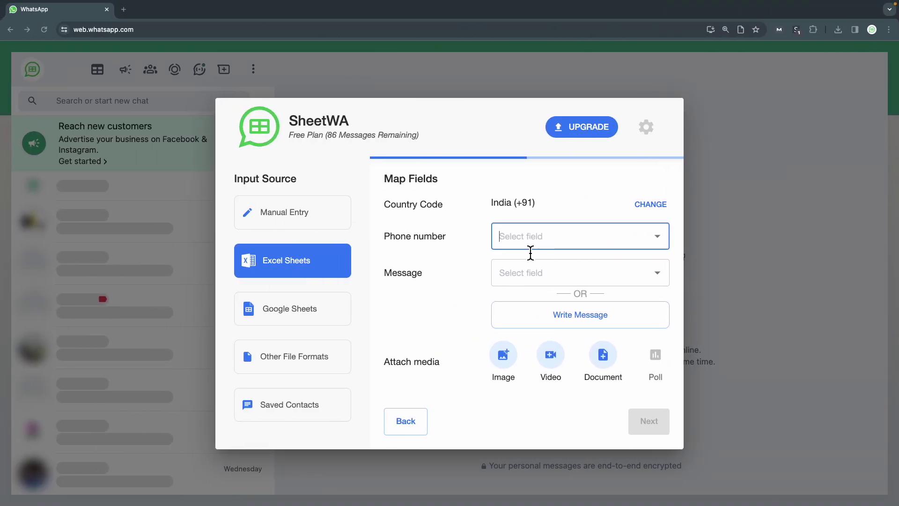
{"action": "left_click", "coordinate": [571, 244]}
{"action": "left_click", "coordinate": [524, 307]}
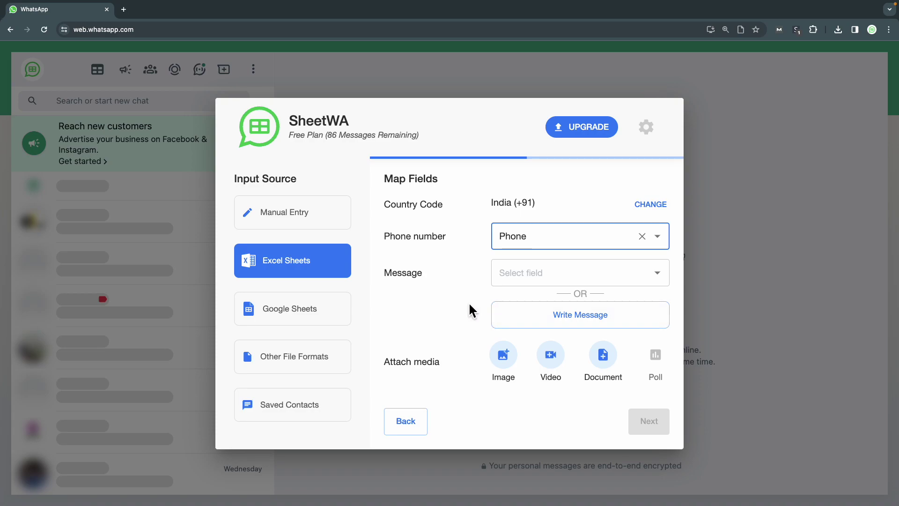
Write "Hey" plus the recipient's name, "Welcome to SheetWA! You can send personalised bulk WhatsApp messages from Excel or Google Sheets." and "Regards, SheetWA Team" as the message.
{"action": "left_click", "coordinate": [551, 331]}
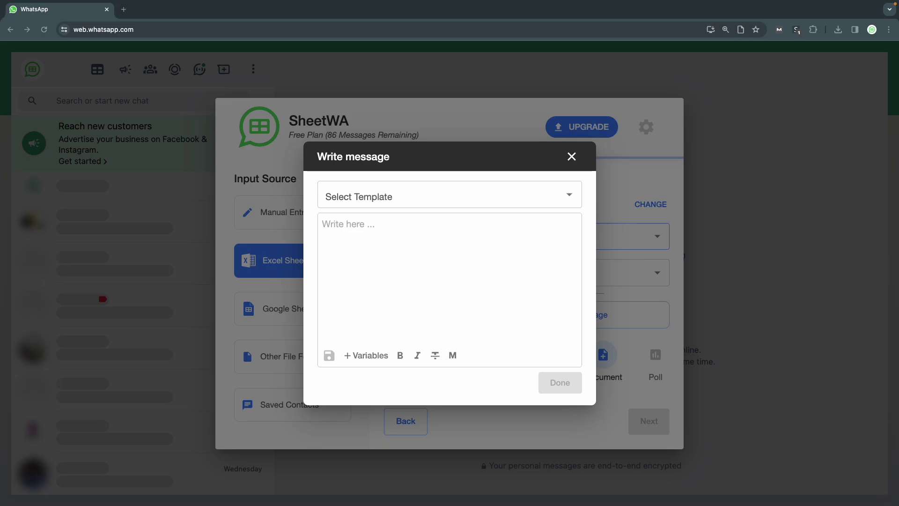
{"action": "left_click", "coordinate": [370, 251]}
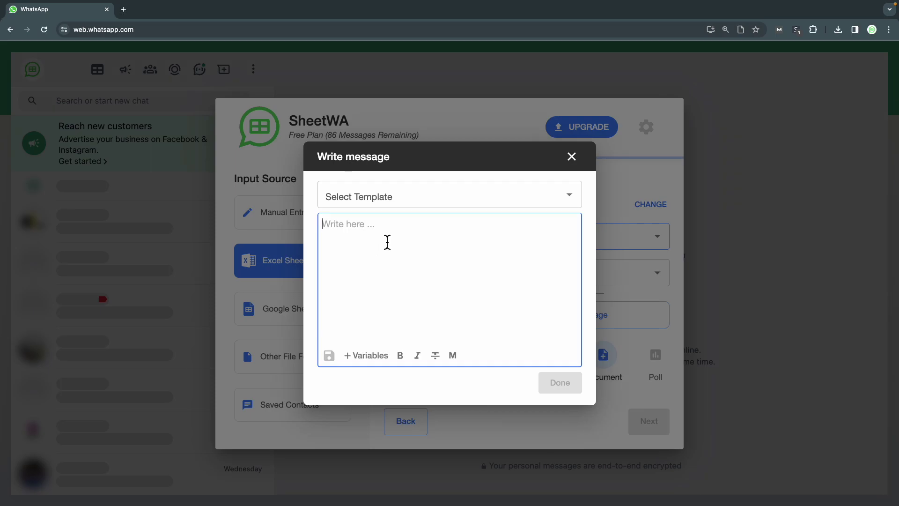
{"action": "type", "text": "Hey Ashu  Welcome to SheetWA! You can send personalised bulk WhatsApp messages from Excel or Google Sheets.  Regards, SheetWA Team"}
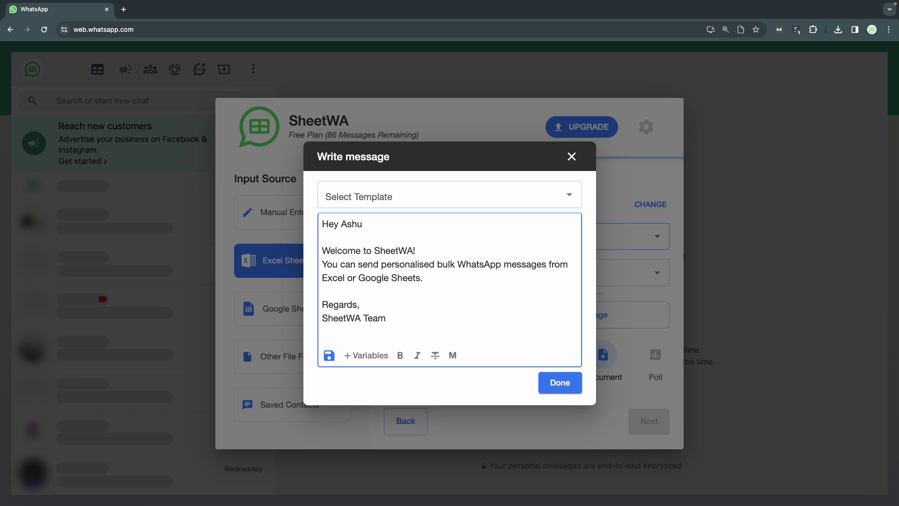
Replace the recipient's name in the message greeting with the First Name variable.
{"action": "double_click", "coordinate": [354, 225]}
{"action": "key", "text": "BackSpace"}
{"action": "left_click", "coordinate": [370, 356]}
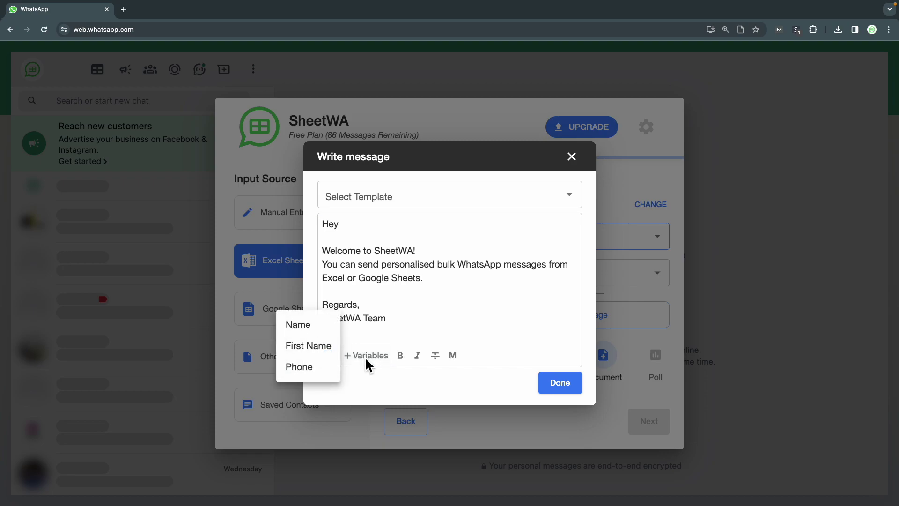
{"action": "left_click", "coordinate": [305, 346]}
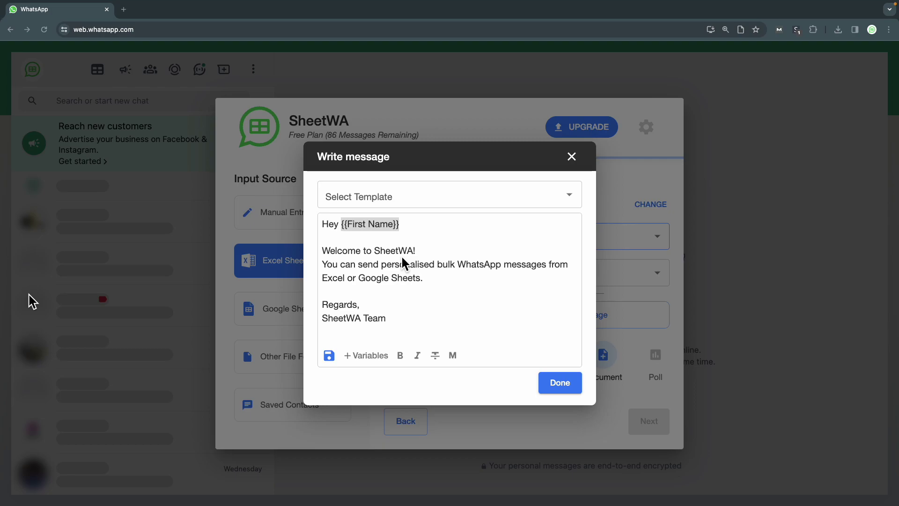
Save the message as a template named "Welcome Msg" and apply it to the message field.
{"action": "left_click", "coordinate": [331, 359]}
{"action": "left_click", "coordinate": [448, 277]}
{"action": "type", "text": "wel"}
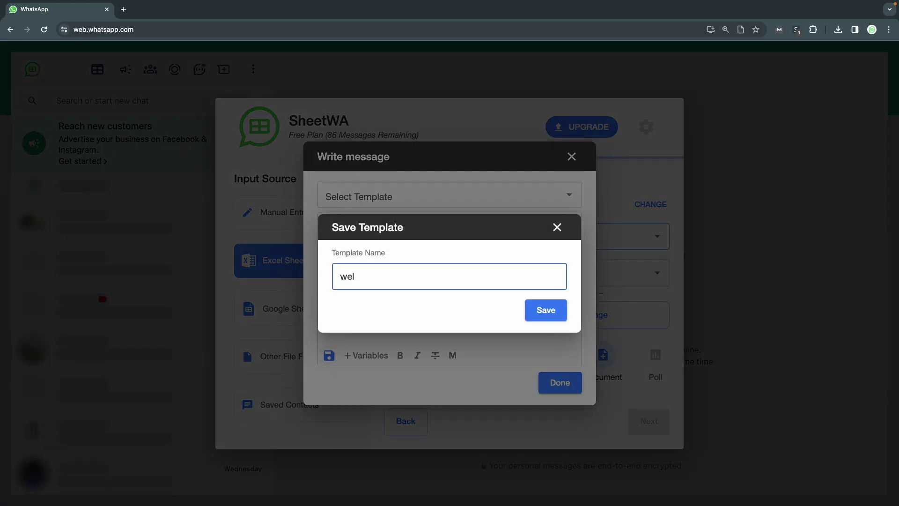
{"action": "key", "text": "BackSpace"}
{"action": "key", "text": "BackSpace"}
{"action": "key", "text": "BackSpace"}
{"action": "type", "text": "Wel"}
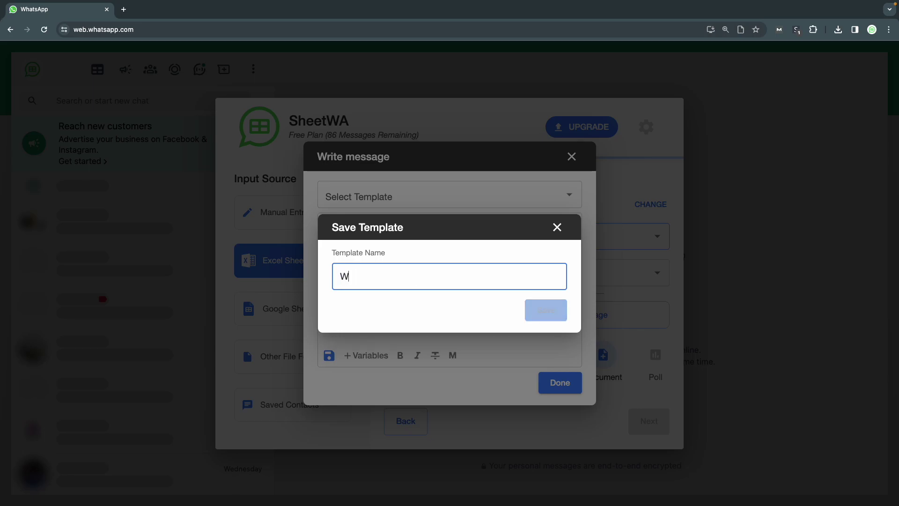
{"action": "type", "text": "come Msg"}
{"action": "left_click", "coordinate": [556, 317]}
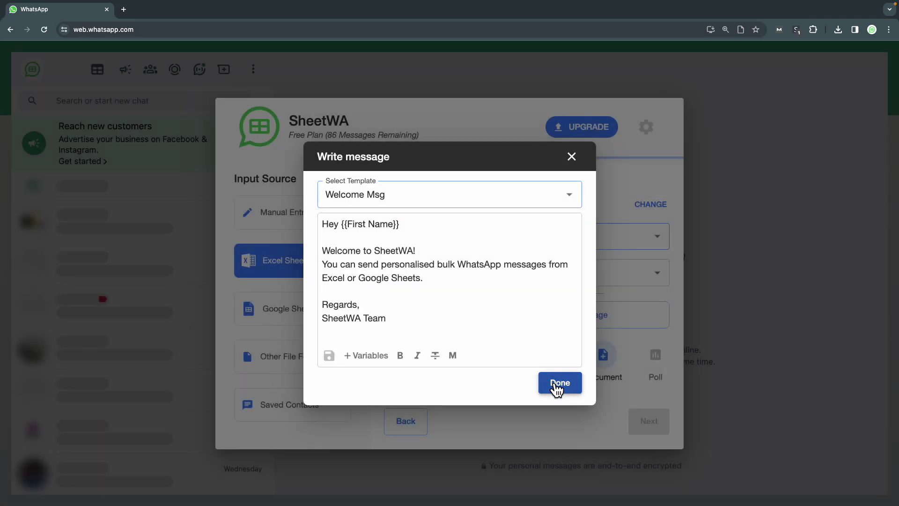
{"action": "left_click", "coordinate": [557, 389]}
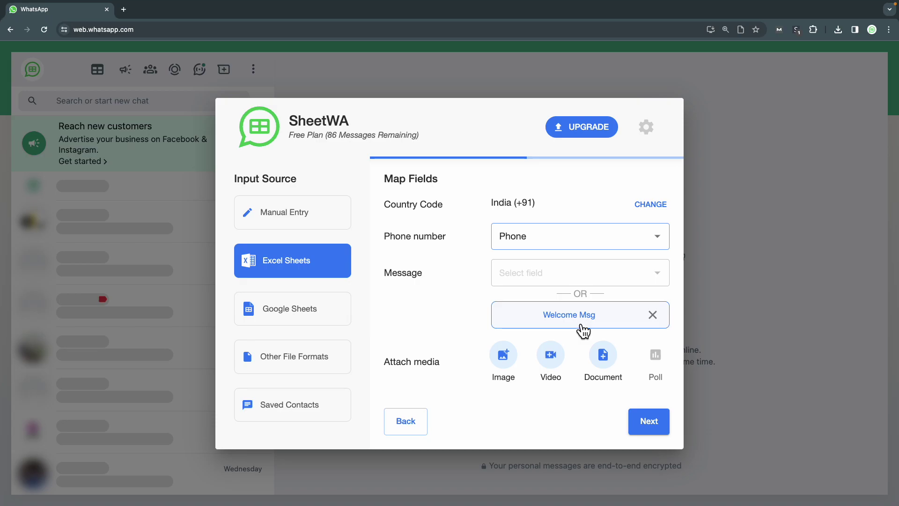
Preview the personalised messages for the first five recipients and return to the first one.
{"action": "left_click", "coordinate": [647, 424]}
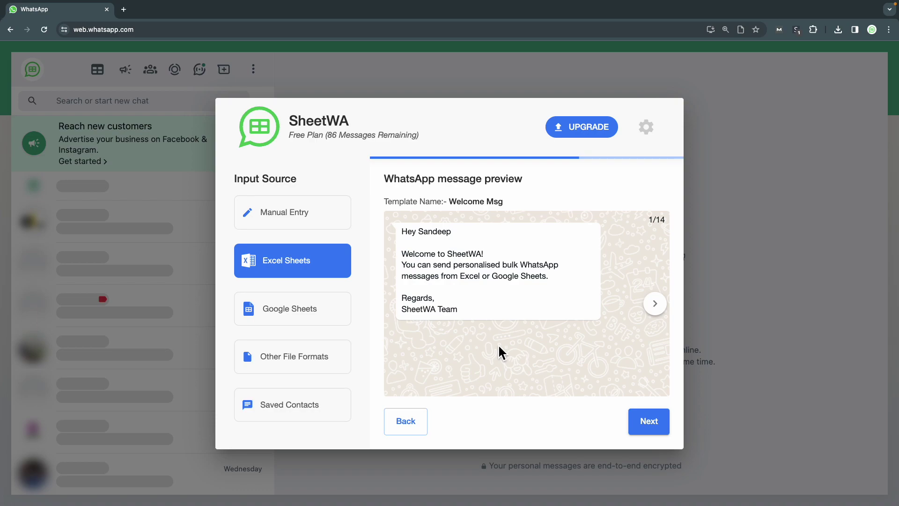
{"action": "left_click", "coordinate": [658, 308]}
{"action": "left_click", "coordinate": [660, 311]}
{"action": "left_click", "coordinate": [660, 311]}
{"action": "left_click", "coordinate": [659, 311]}
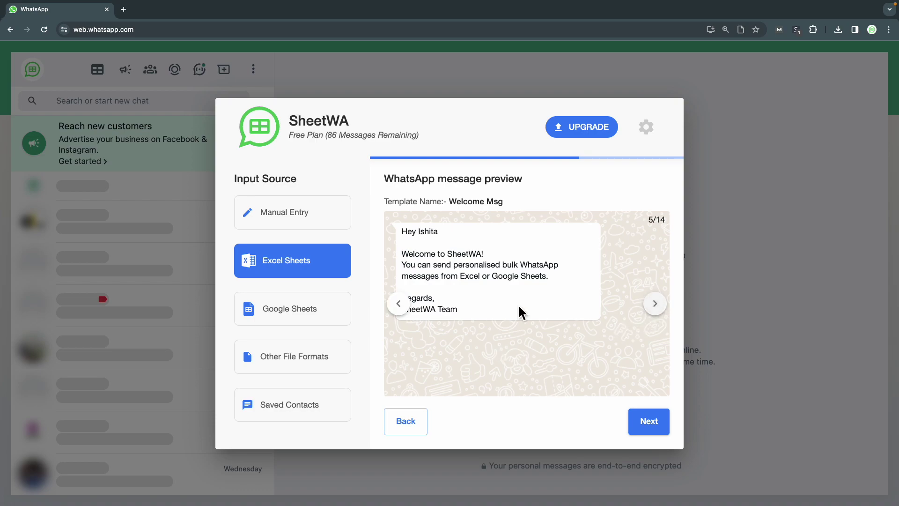
{"action": "left_click", "coordinate": [402, 306]}
{"action": "left_click", "coordinate": [403, 307]}
{"action": "left_click", "coordinate": [401, 304]}
{"action": "left_click", "coordinate": [401, 305]}
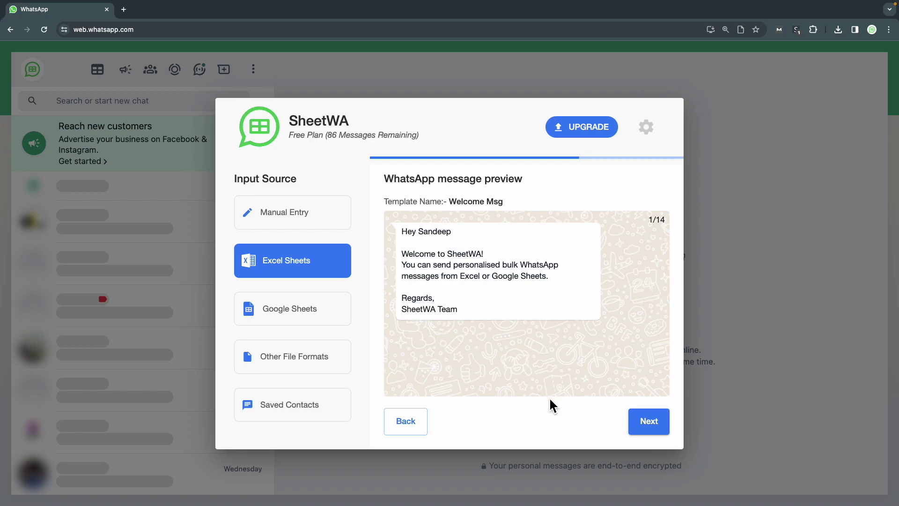
Set the random time gap between messages to up to 10 seconds and send the messages.
{"action": "left_click", "coordinate": [653, 435]}
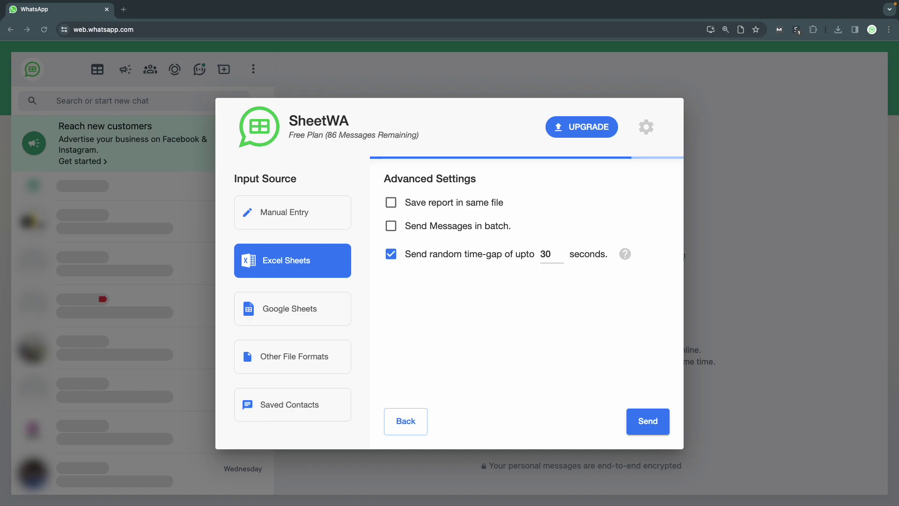
{"action": "left_click", "coordinate": [429, 300]}
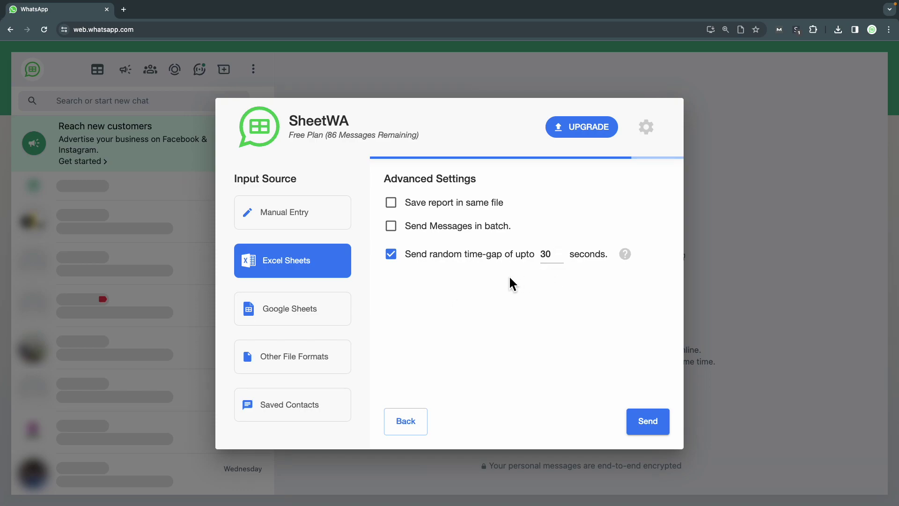
{"action": "mouse_move", "coordinate": [633, 266]}
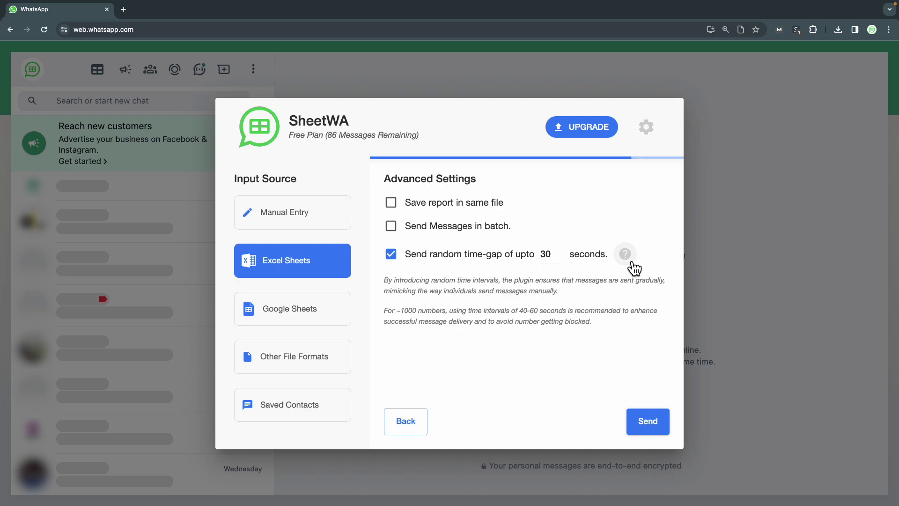
{"action": "double_click", "coordinate": [548, 259]}
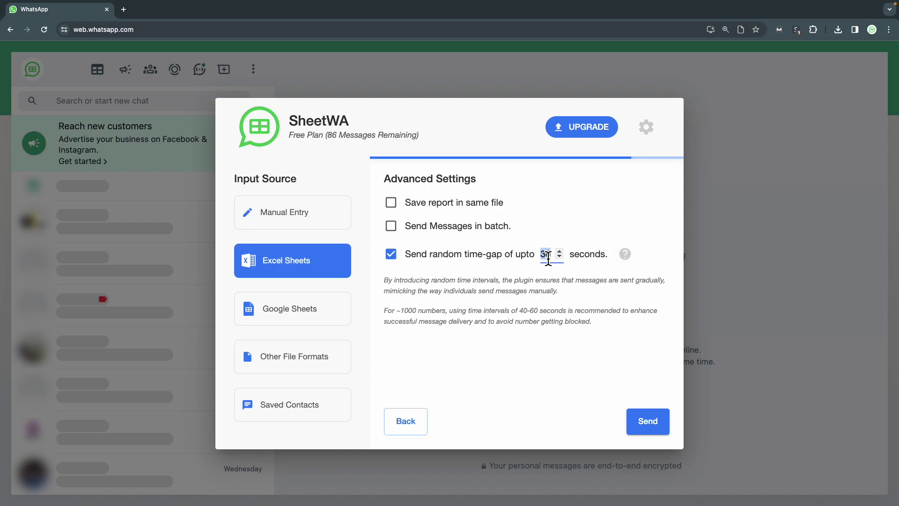
{"action": "type", "text": "10"}
{"action": "left_click", "coordinate": [626, 255]}
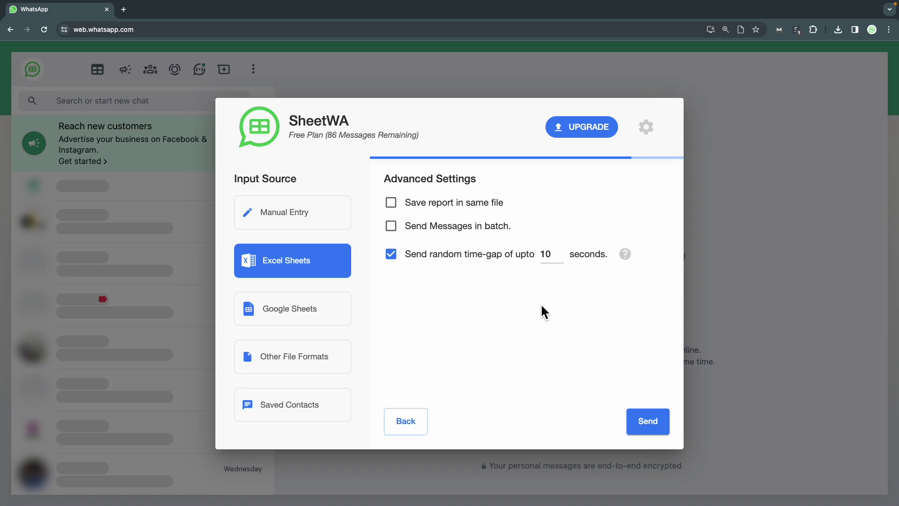
{"action": "left_click", "coordinate": [655, 435]}
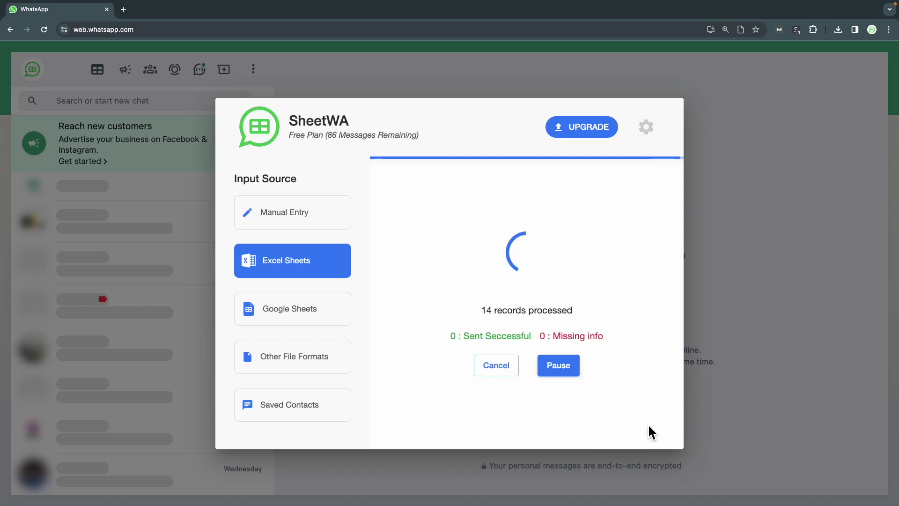